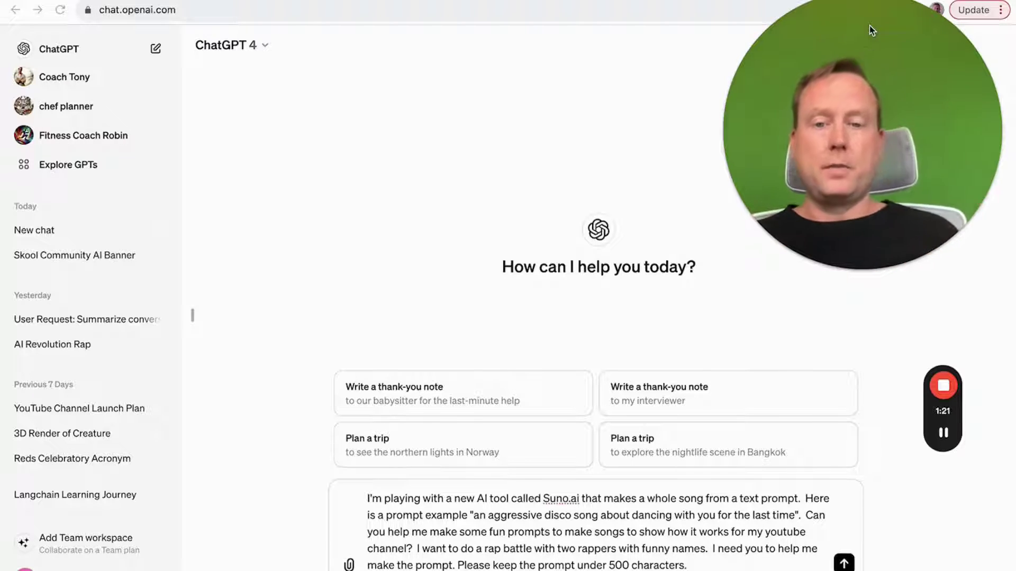
Send the drafted request for rap battle song prompts and copy the second suggested prompt, about Sir Rhymes-a-Lot and MC Quack.
{"action": "scroll", "coordinate": [584, 503], "scroll_direction": "down", "scroll_amount": 1}
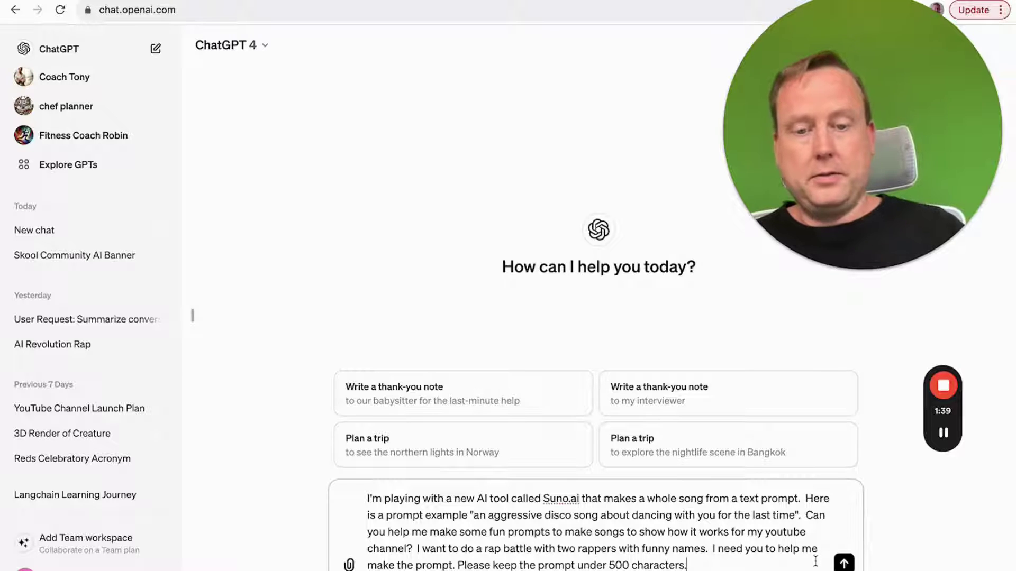
{"action": "key", "text": "Return"}
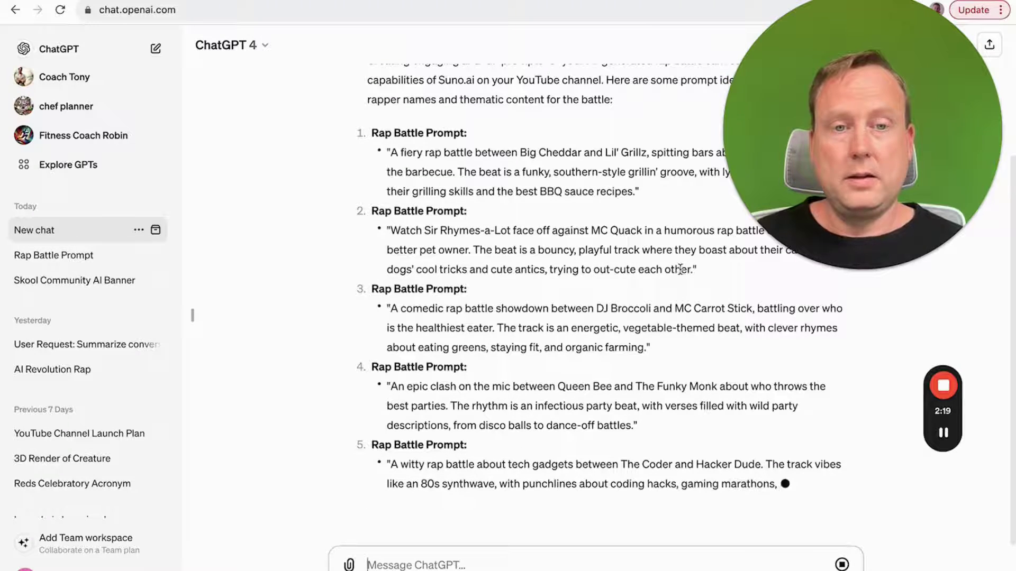
{"action": "scroll", "coordinate": [681, 270], "scroll_direction": "up", "scroll_amount": 1}
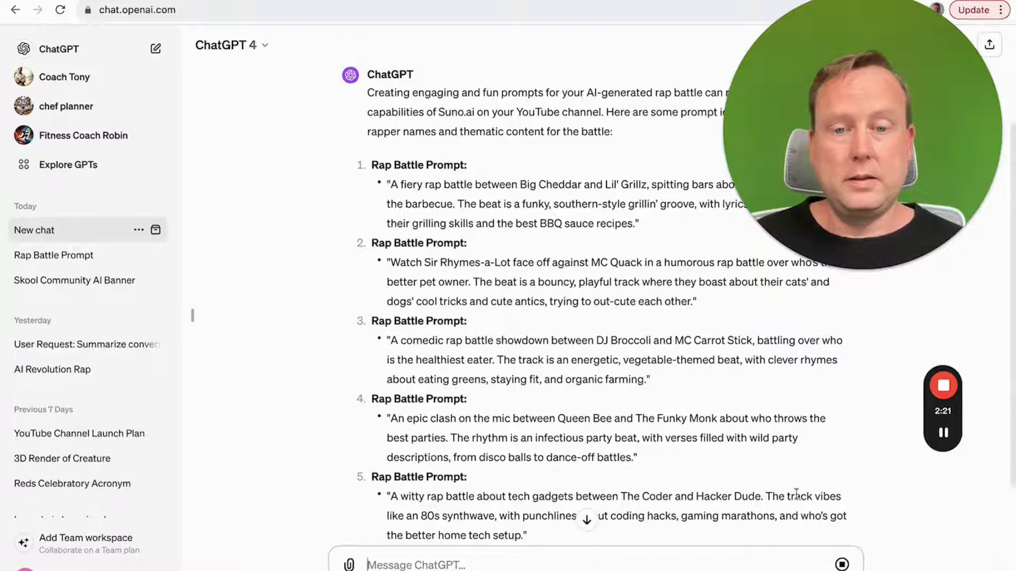
{"action": "left_click_drag", "start_coordinate": [692, 304], "coordinate": [391, 267]}
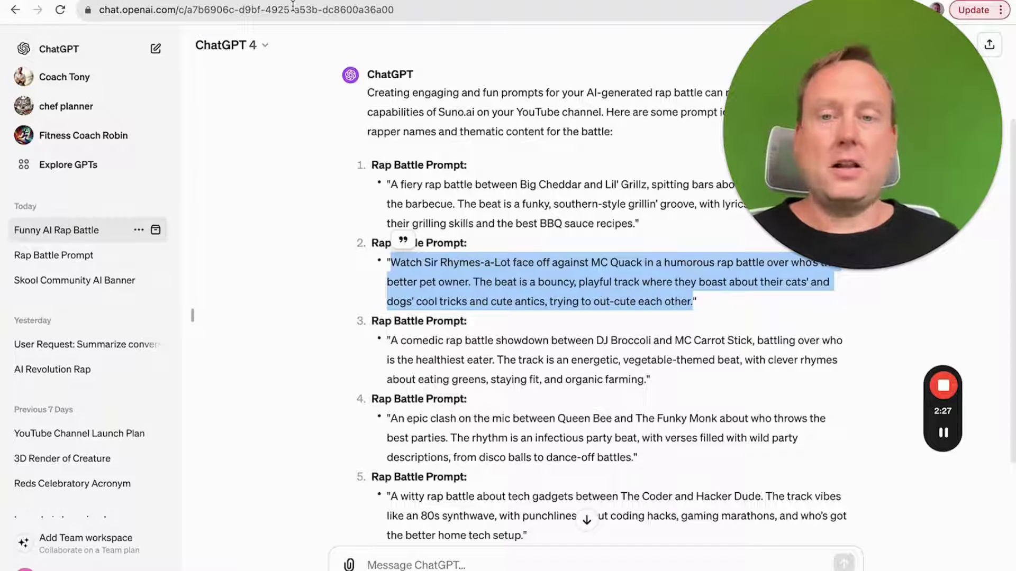
Switch to Suno's song creation page and replace the old song description with the copied Sir Rhymes-a-Lot versus MC Quack prompt.
{"action": "key", "text": "ctrl+Tab"}
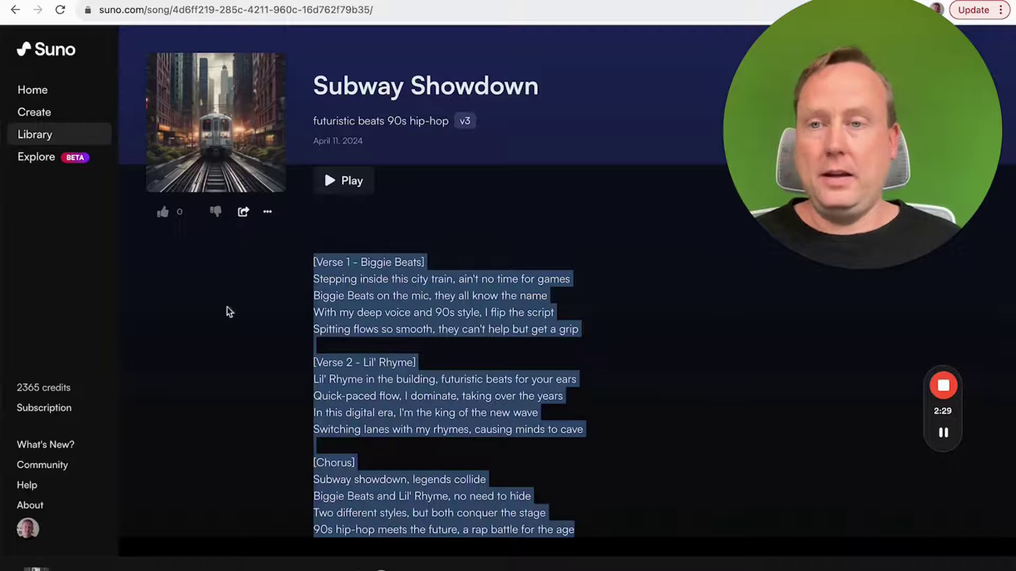
{"action": "left_click", "coordinate": [35, 111]}
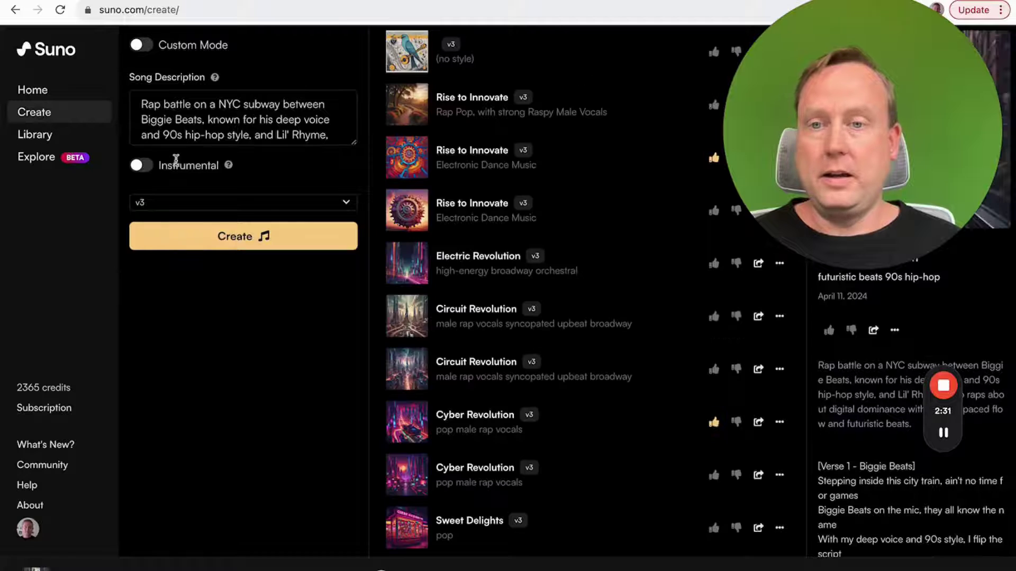
{"action": "left_click_drag", "start_coordinate": [142, 102], "coordinate": [221, 194]}
{"action": "key", "text": "BackSpace"}
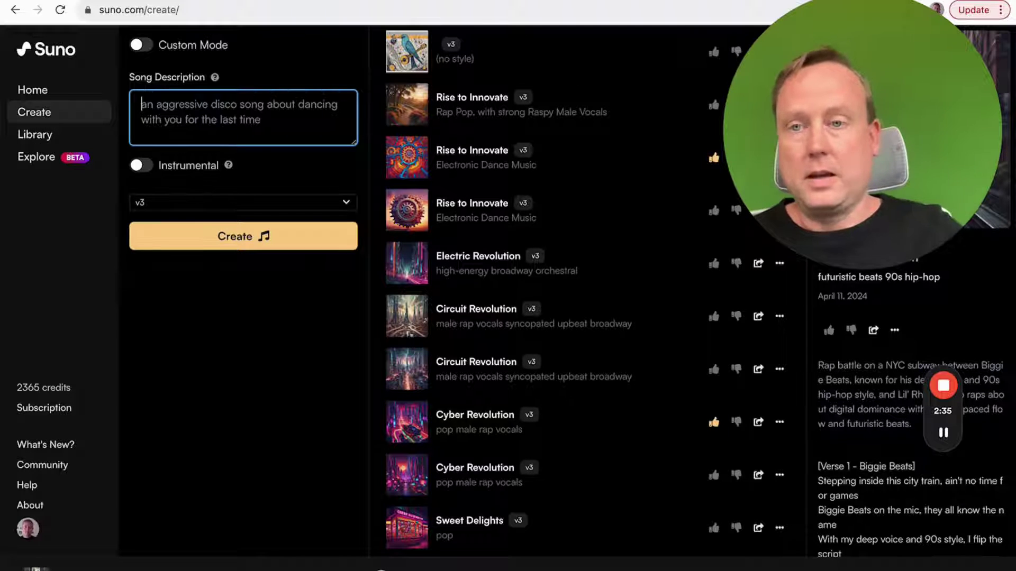
{"action": "key", "text": "ctrl+v"}
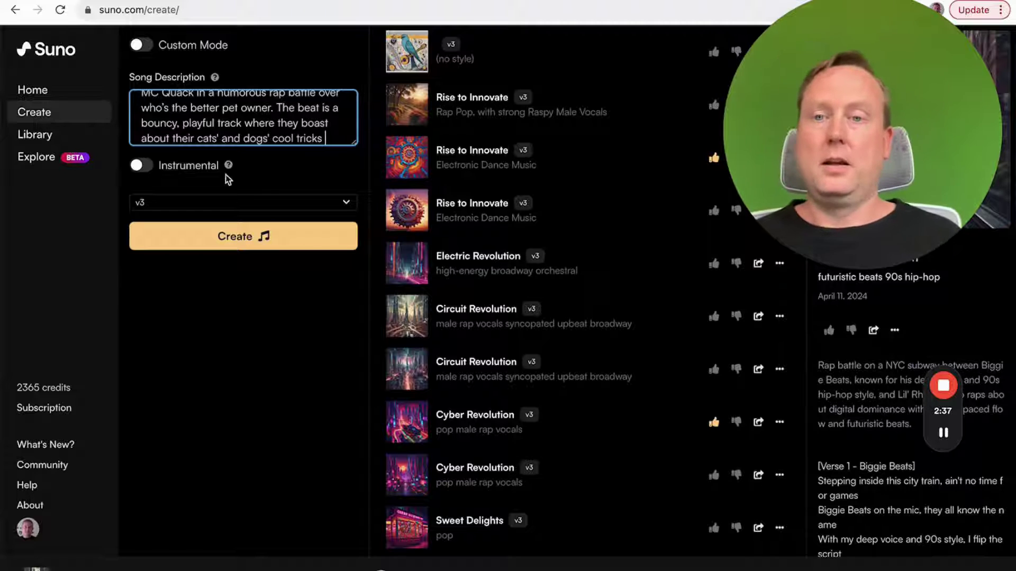
Review the pasted song description and generate the song with the v3 model.
{"action": "scroll", "coordinate": [266, 112], "scroll_direction": "up", "scroll_amount": 2}
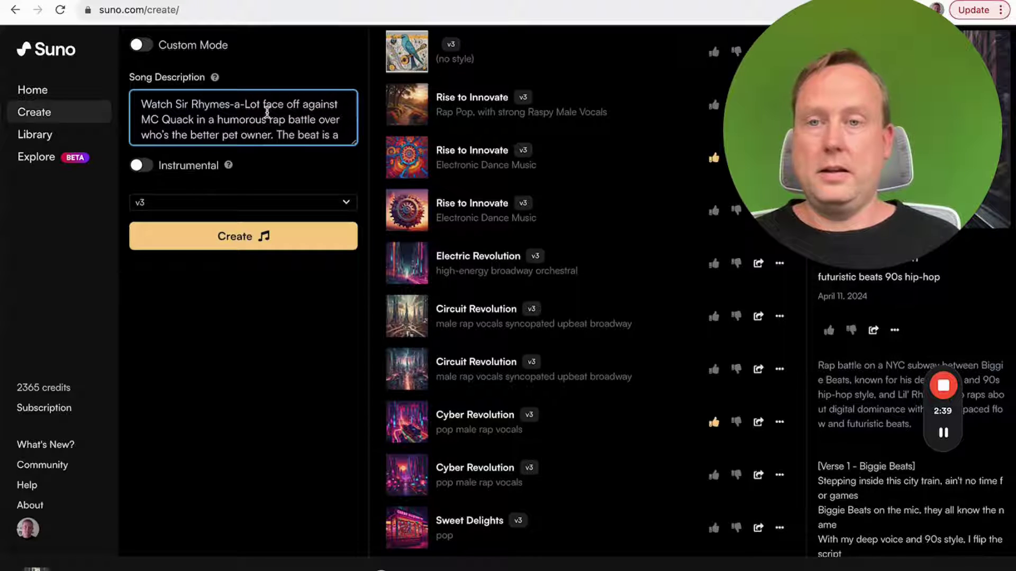
{"action": "scroll", "coordinate": [267, 113], "scroll_direction": "down", "scroll_amount": 2}
{"action": "left_click", "coordinate": [271, 241]}
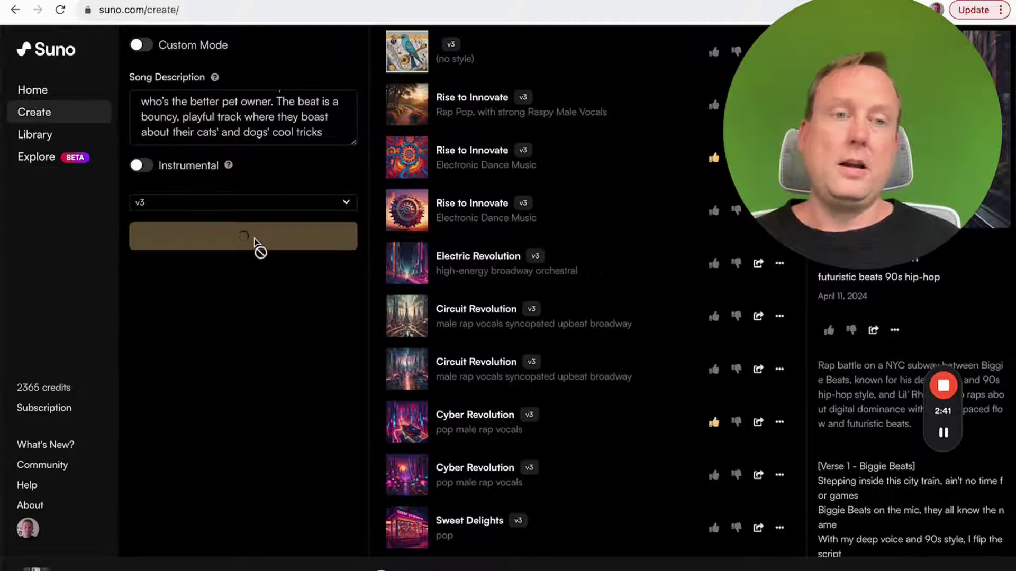
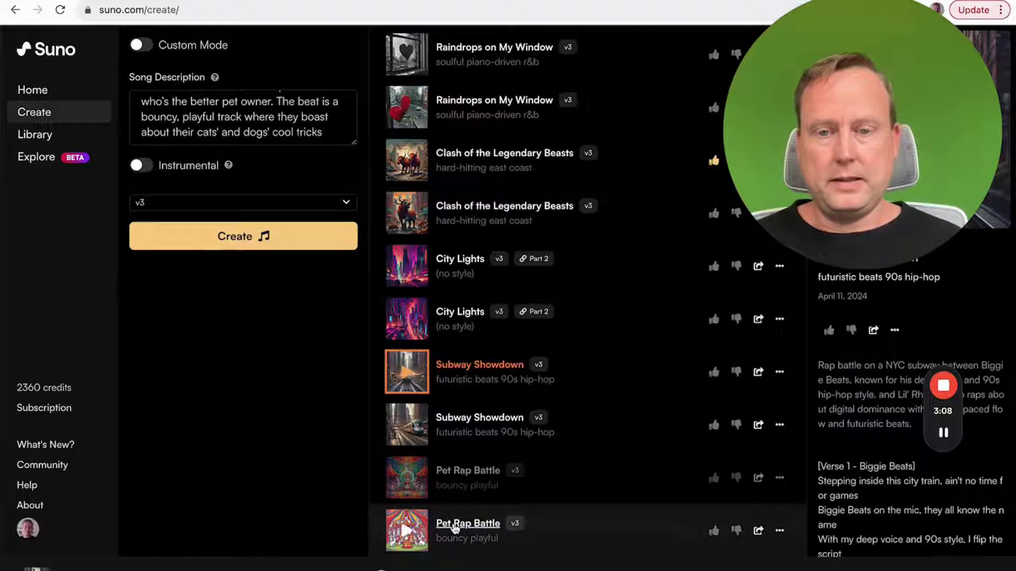
Play the last Pet Rap Battle song in the list, open its lyrics page to follow along, and pause it.
{"action": "left_click", "coordinate": [407, 531]}
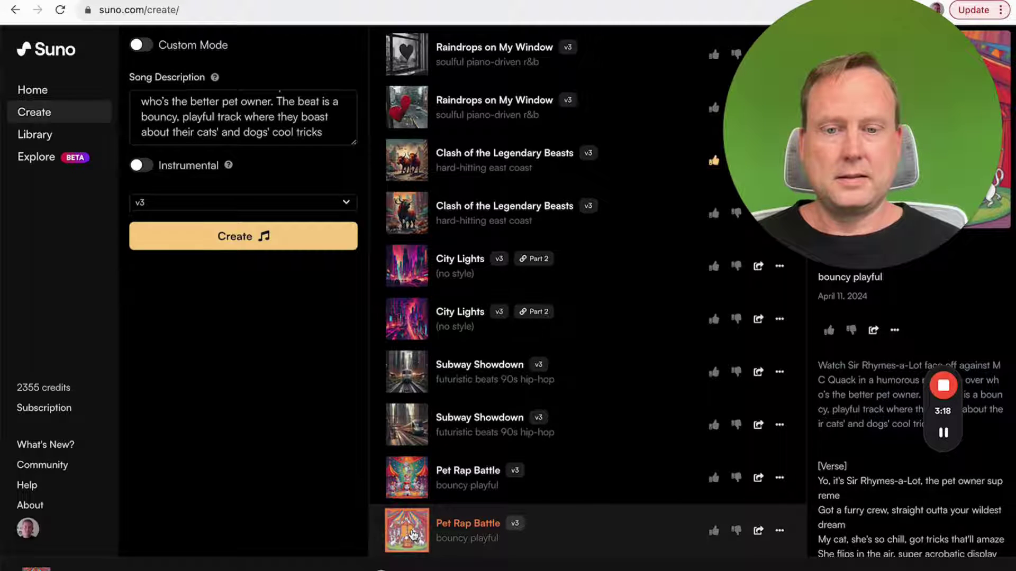
{"action": "left_click", "coordinate": [460, 524]}
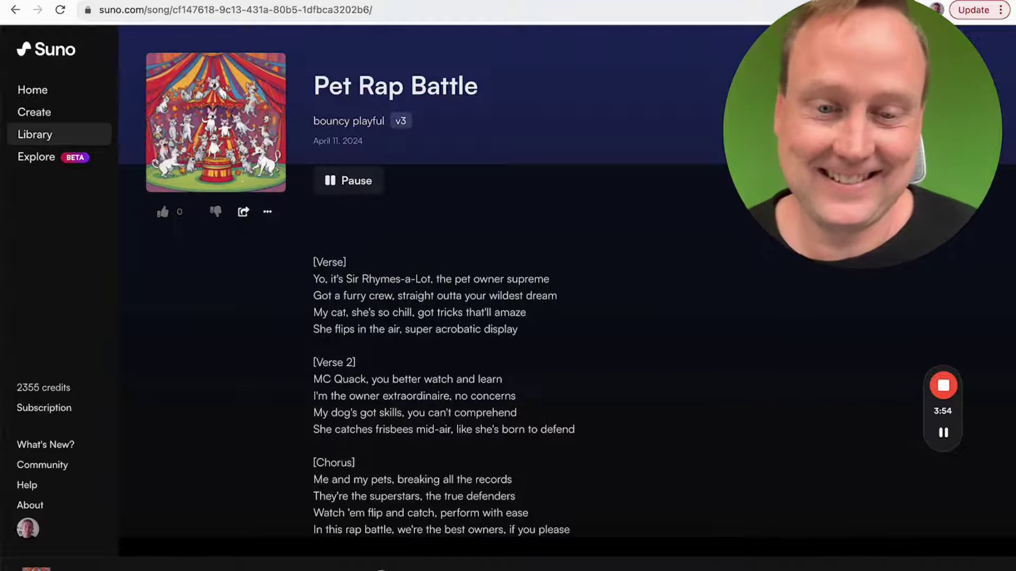
{"action": "key", "text": "space"}
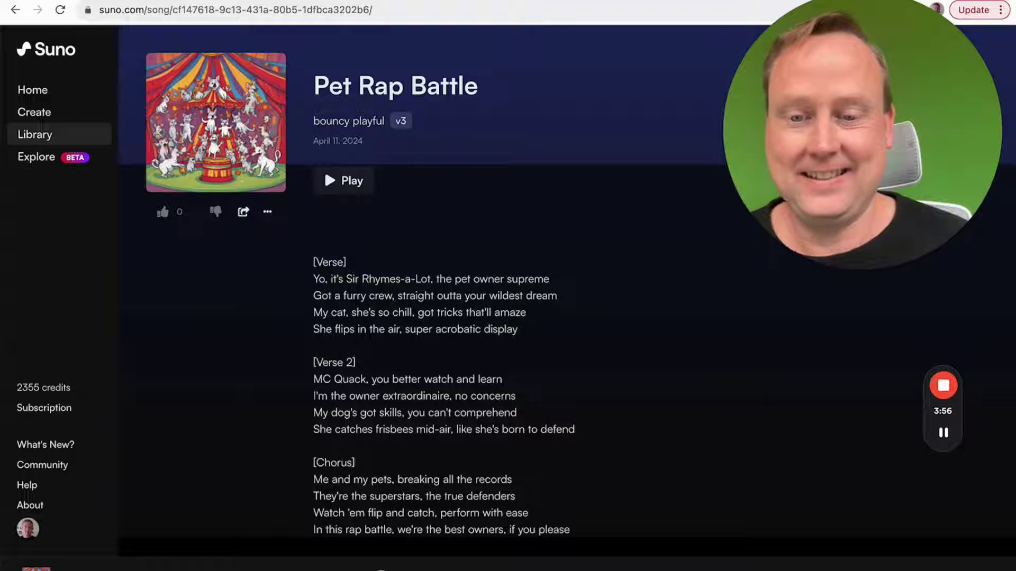
Return to the song list, open the other Pet Rap Battle version and play it.
{"action": "left_click", "coordinate": [15, 11]}
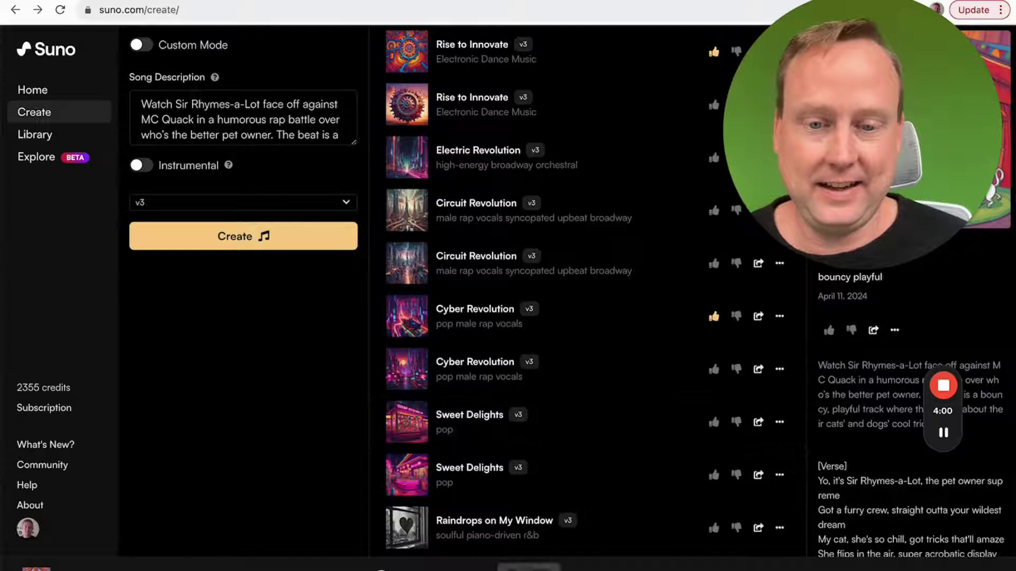
{"action": "scroll", "coordinate": [503, 477], "scroll_direction": "down", "scroll_amount": 9}
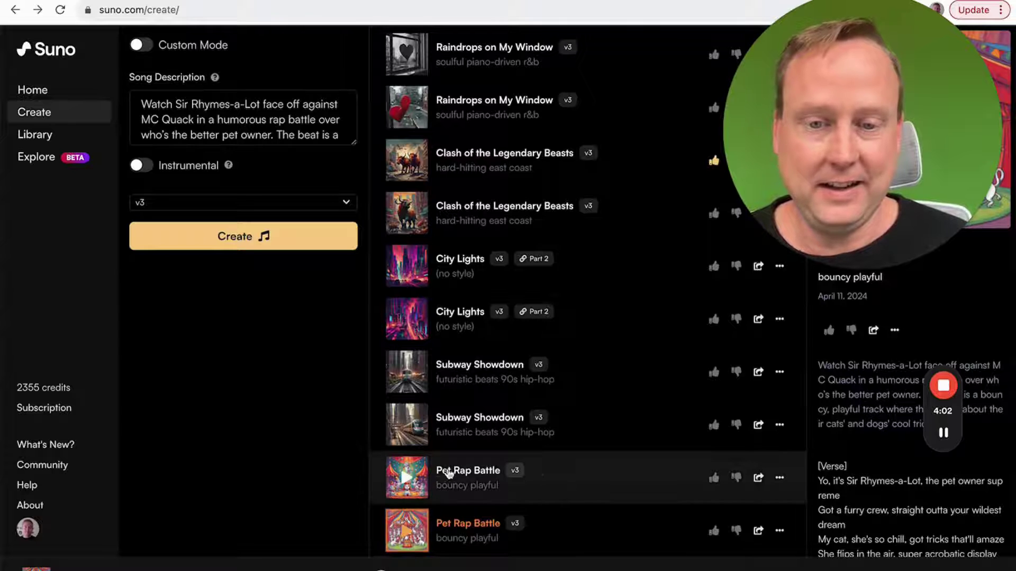
{"action": "left_click", "coordinate": [449, 473]}
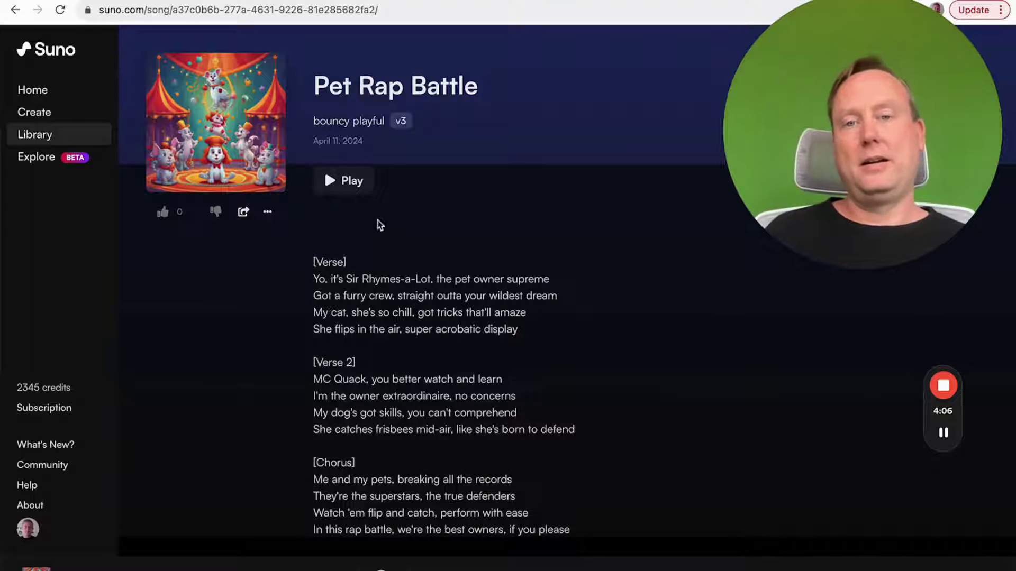
{"action": "left_click", "coordinate": [342, 184]}
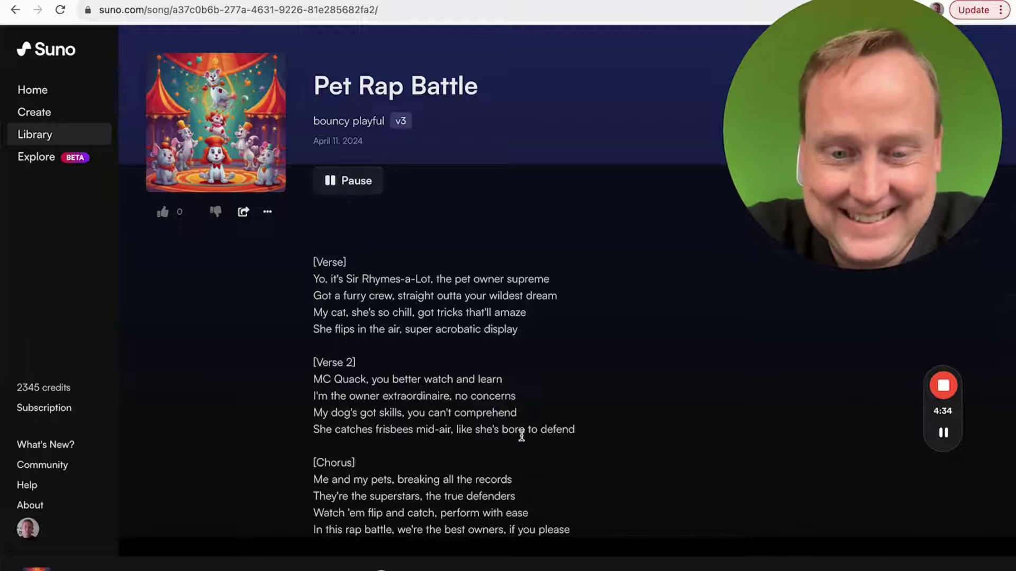
{"action": "scroll", "coordinate": [577, 507], "scroll_direction": "down", "scroll_amount": 1}
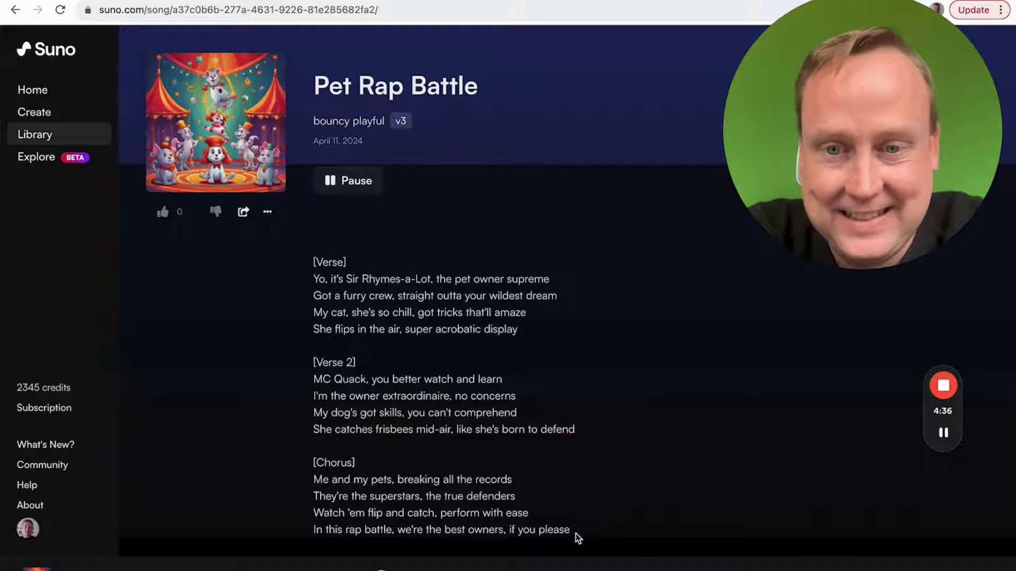
Copy the full Pet Rap Battle lyrics, pause the song, and paste them into the message of the Funny AI Rap Battle chat in ChatGPT.
{"action": "left_click_drag", "start_coordinate": [576, 534], "coordinate": [313, 263]}
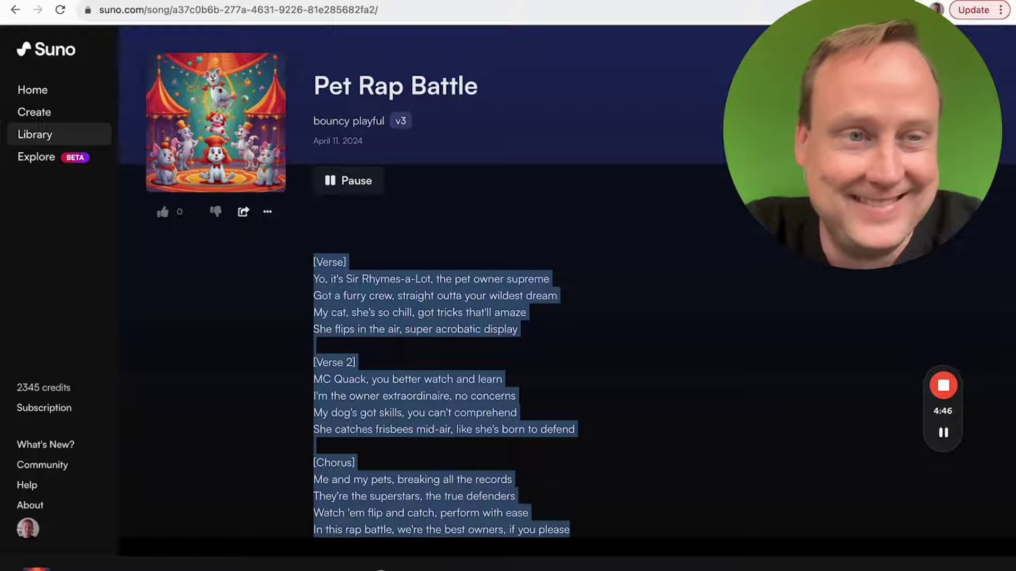
{"action": "key", "text": "space"}
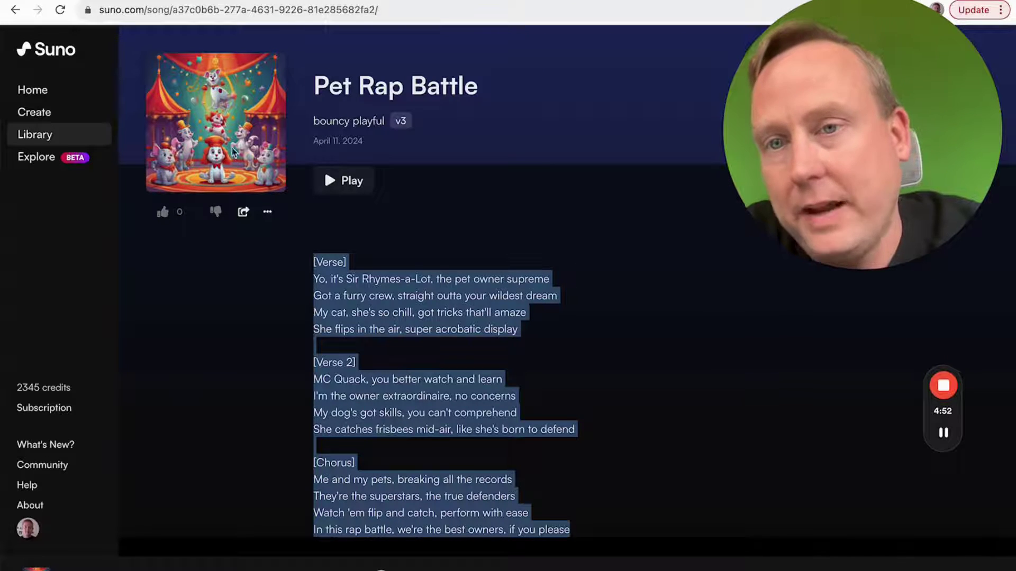
{"action": "key", "text": "ctrl+Tab"}
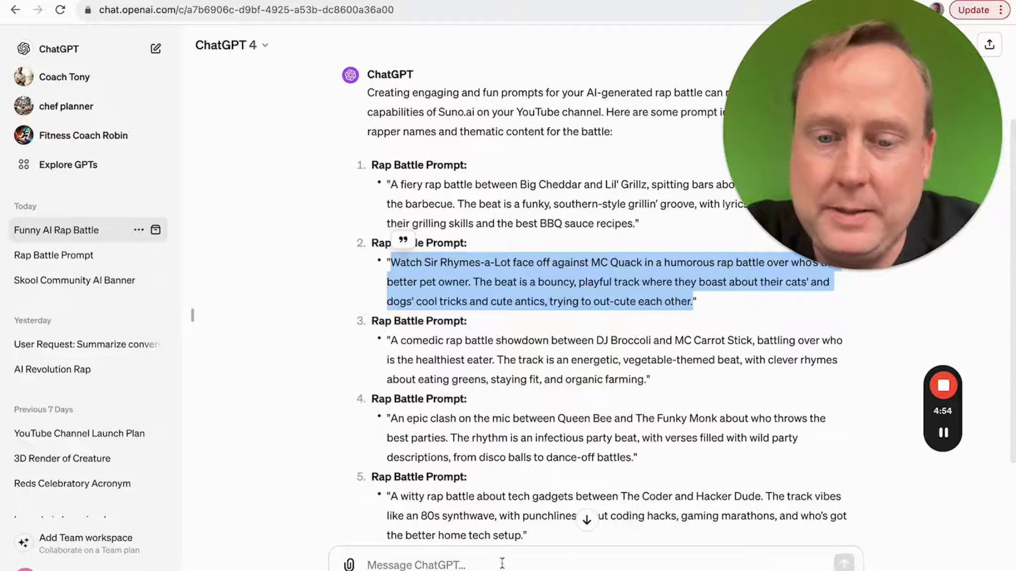
{"action": "left_click", "coordinate": [478, 559]}
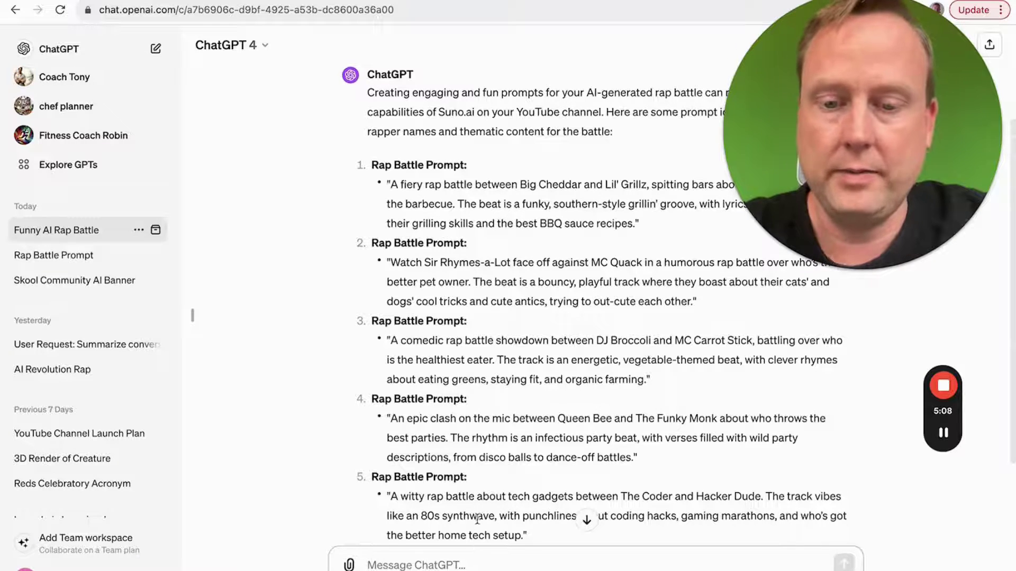
{"action": "scroll", "coordinate": [477, 520], "scroll_direction": "down", "scroll_amount": 5}
{"action": "key", "text": "ctrl+v"}
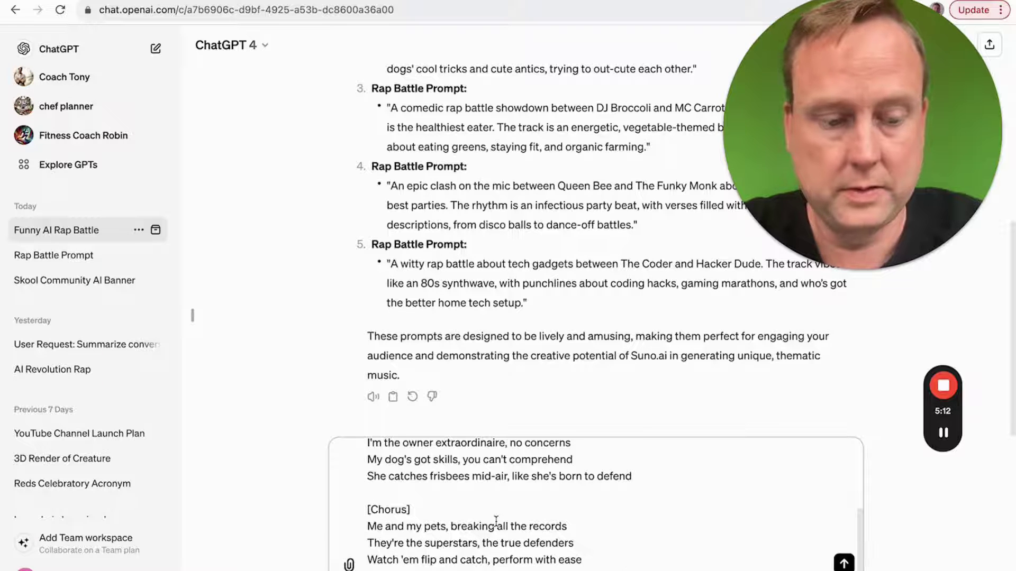
Add the question "Can you make some cover art?" below the pasted lyrics and send the message.
{"action": "key", "text": "shift+Return"}
{"action": "type", "text": "[Ver"}
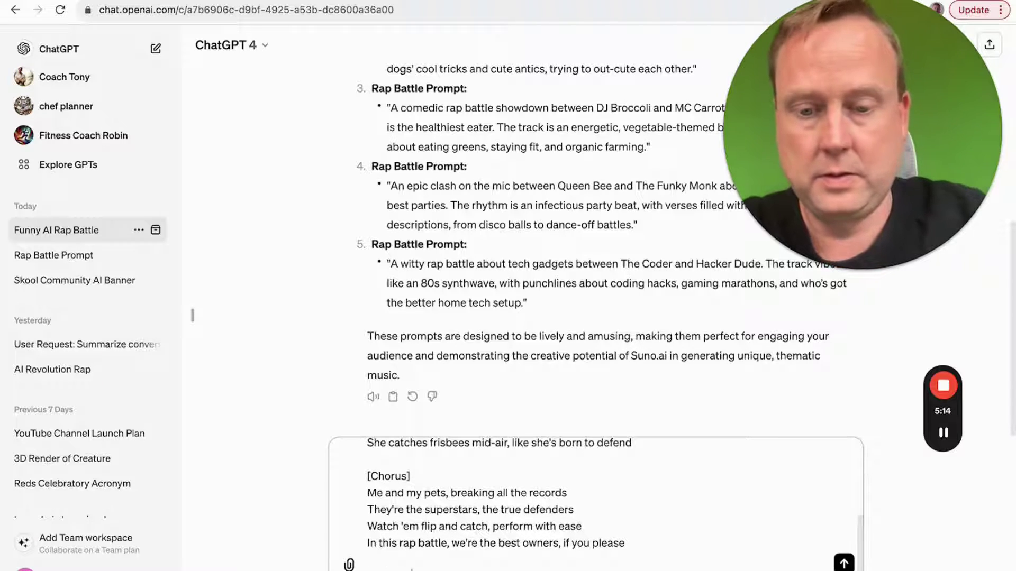
{"action": "type", "text": "se 2]"}
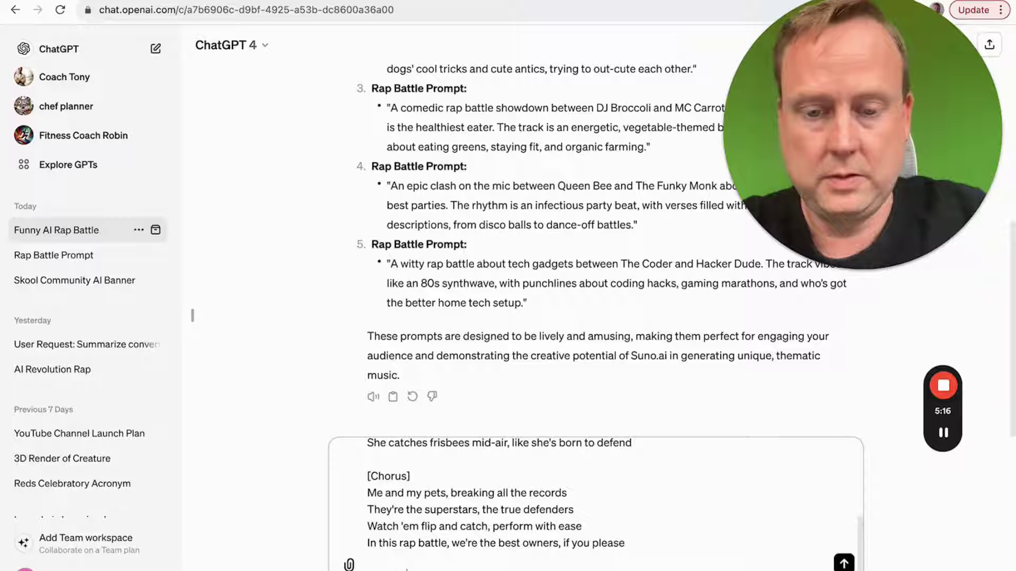
{"action": "type", "text": "ro"}
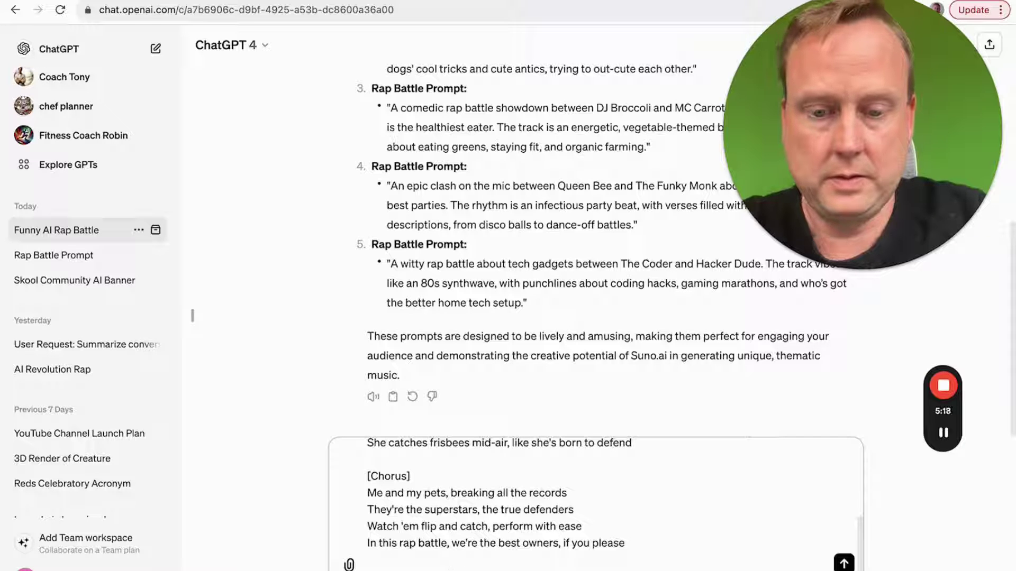
{"action": "type", "text": "ut the dog"}
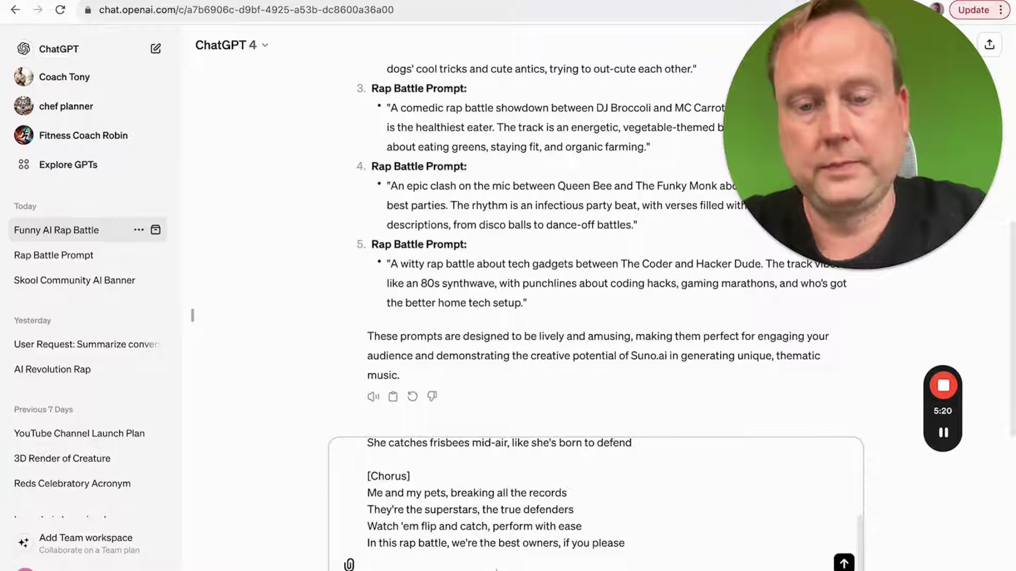
{"action": "key", "text": "Return"}
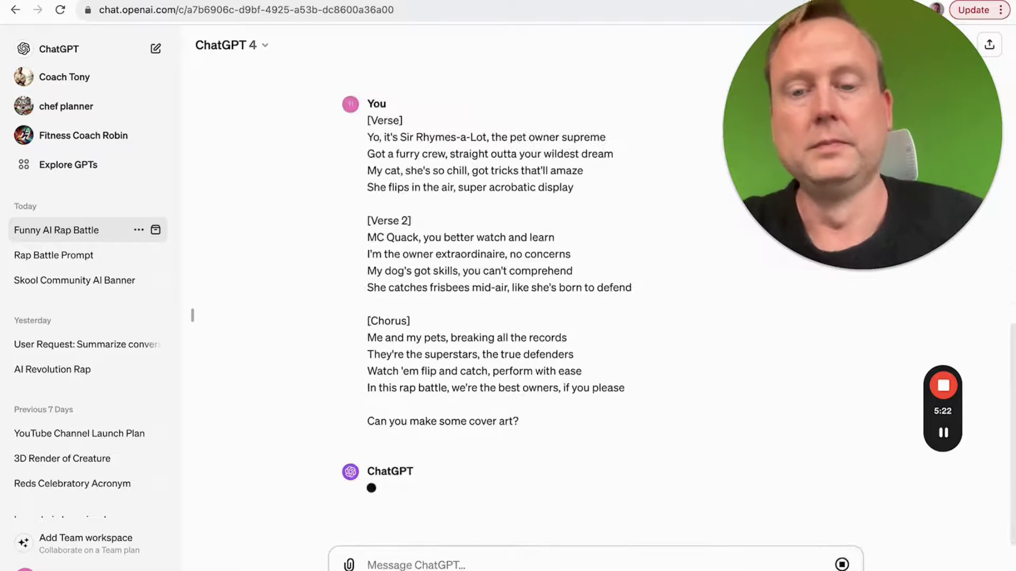